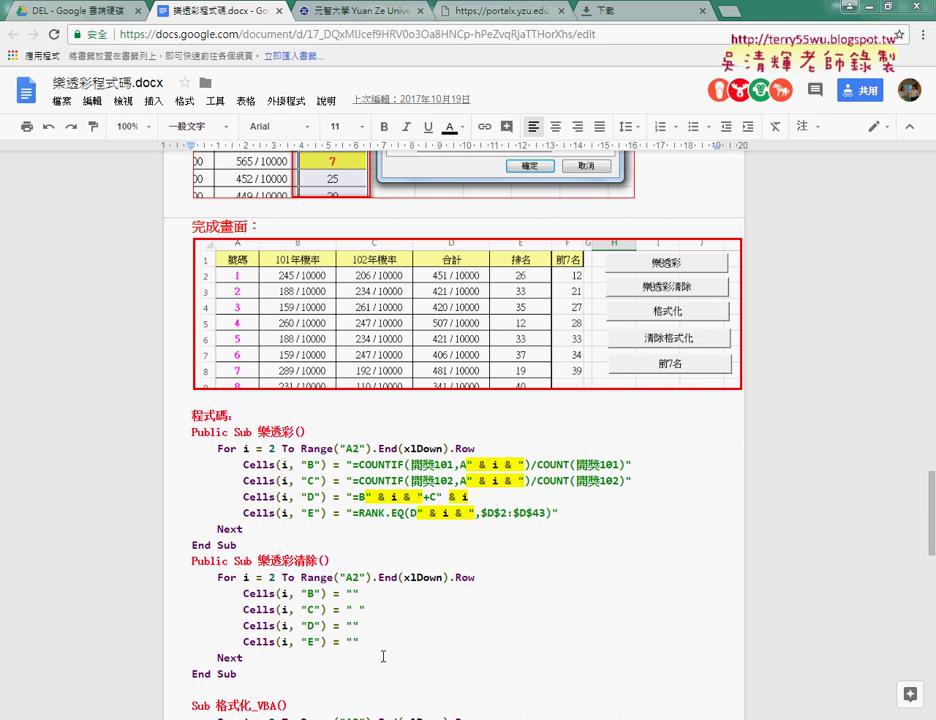
Step: Switch to the lottery workbook and check that the 101年機率, 102年機率, 合計 and rank cells are empty
click(285, 610)
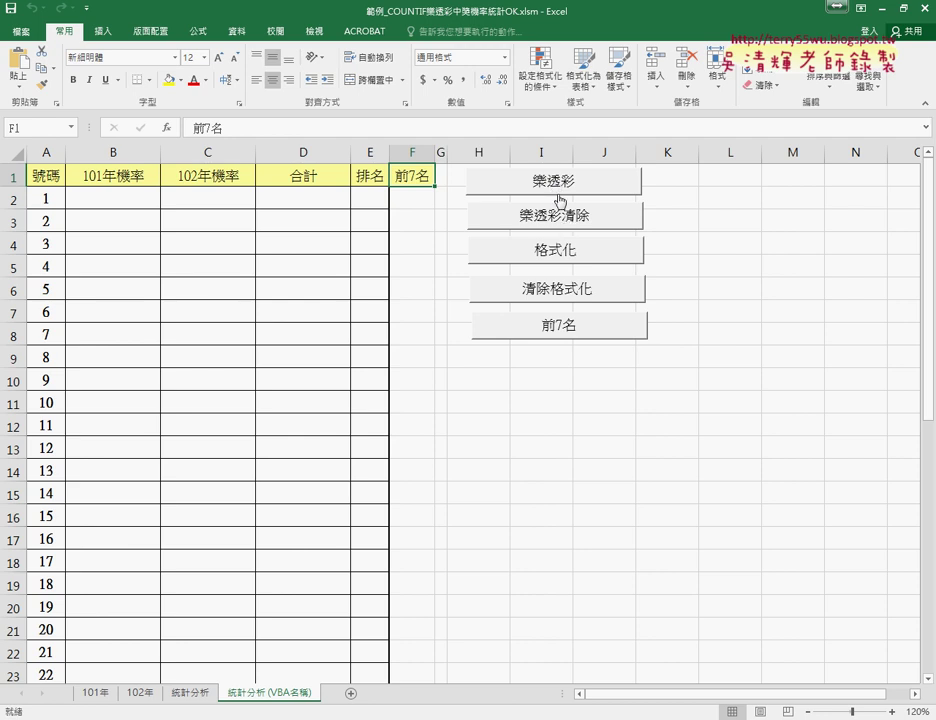
click(157, 198)
click(220, 200)
click(305, 200)
click(375, 204)
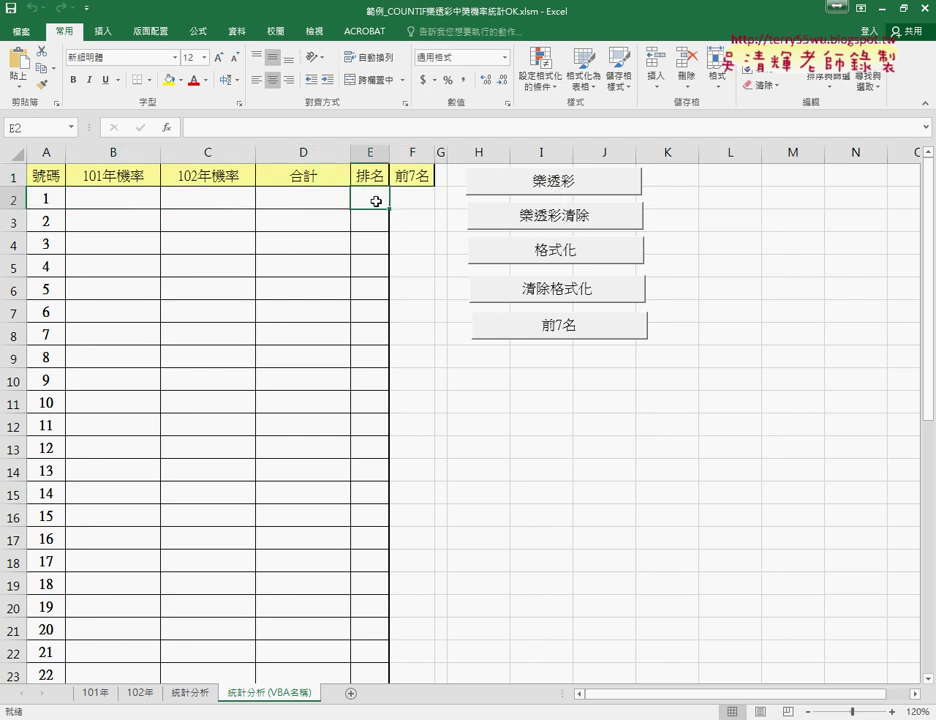
Step: Fill columns B–E with the 樂透彩 macro, clear them with 樂透彩清除, then refill and clear again
click(537, 193)
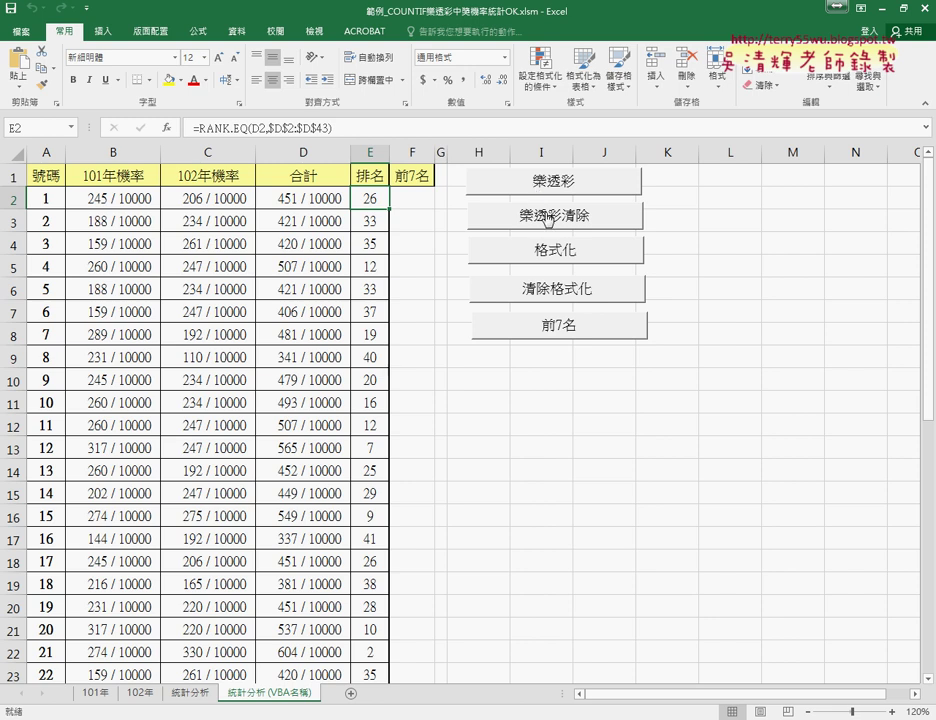
click(548, 219)
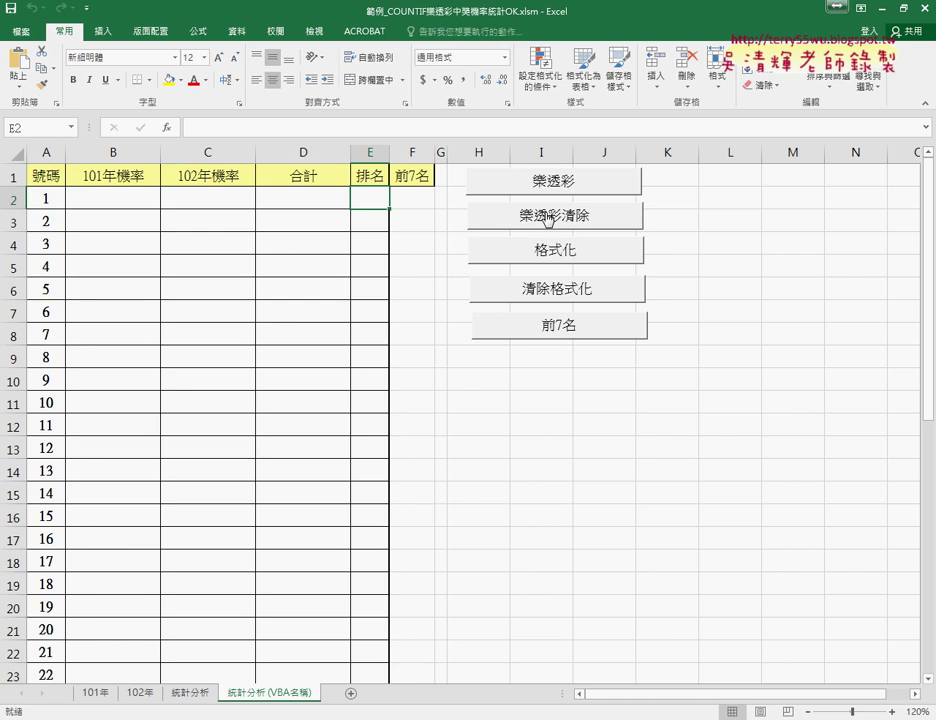
click(596, 187)
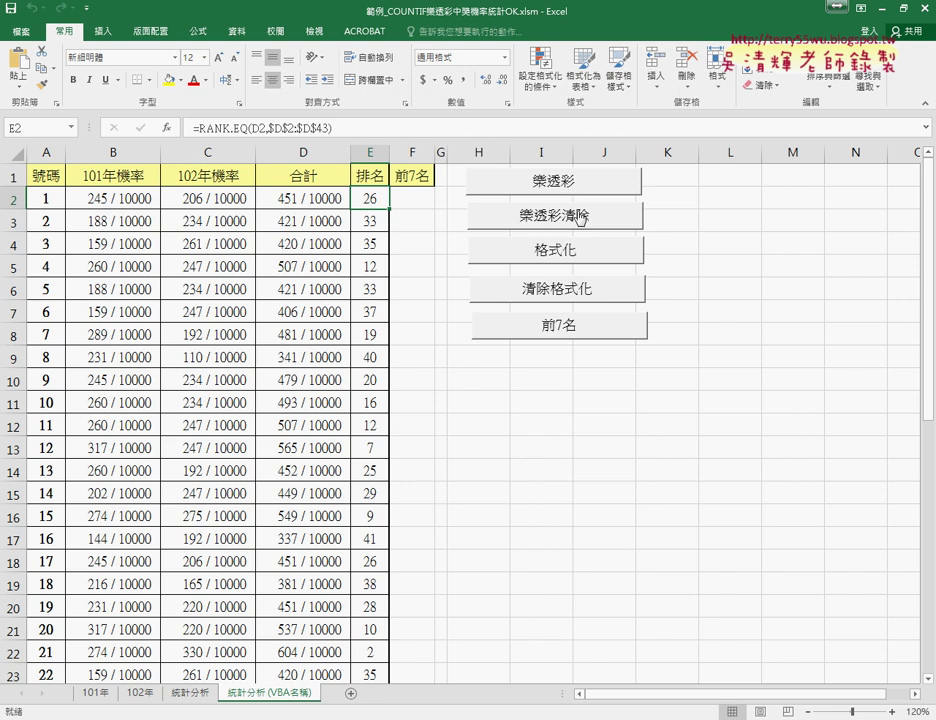
click(581, 215)
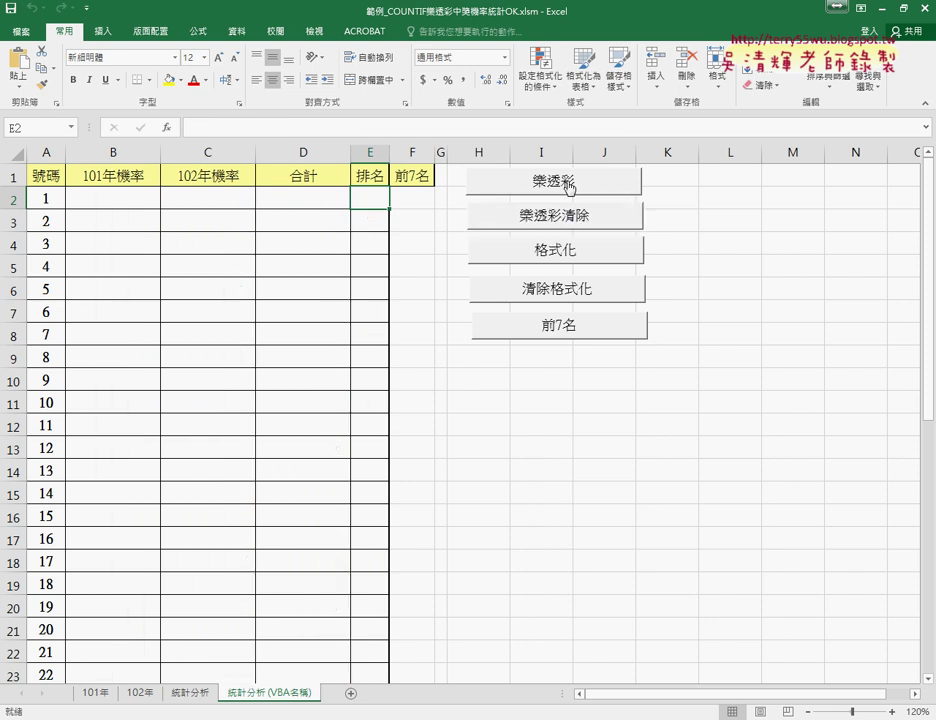
Step: Repeat the fill and clear cycle, leaving columns B–E filled with rates, totals and ranks
click(568, 184)
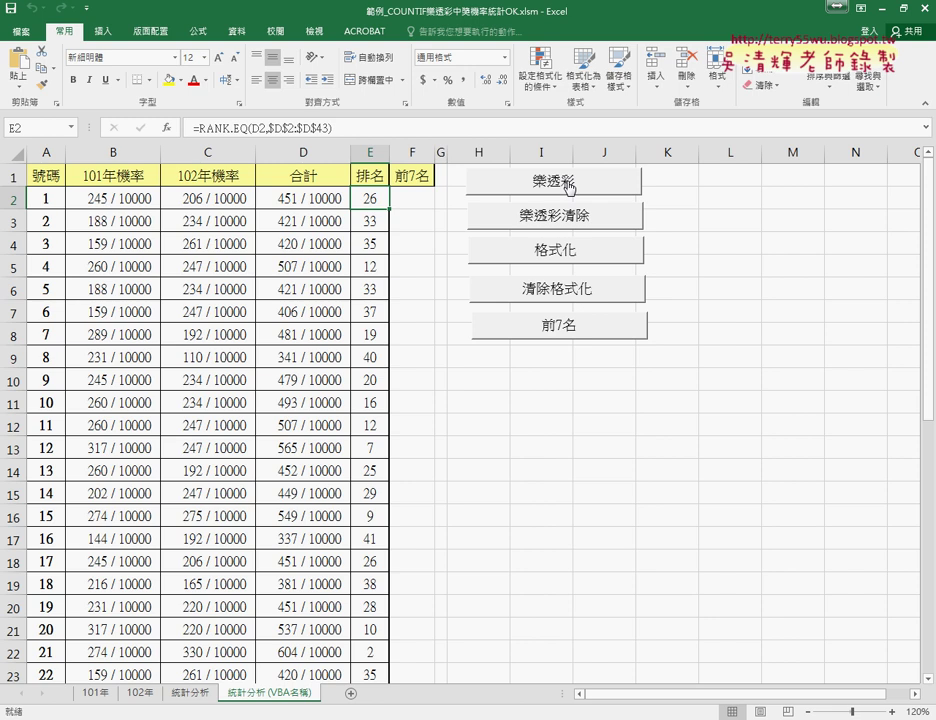
click(571, 220)
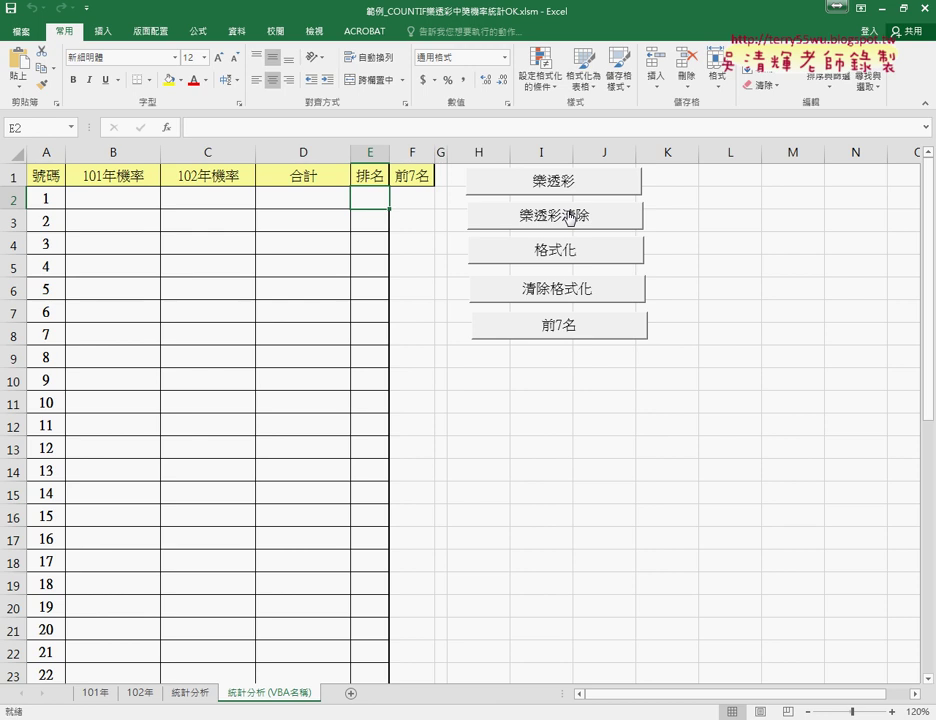
click(571, 188)
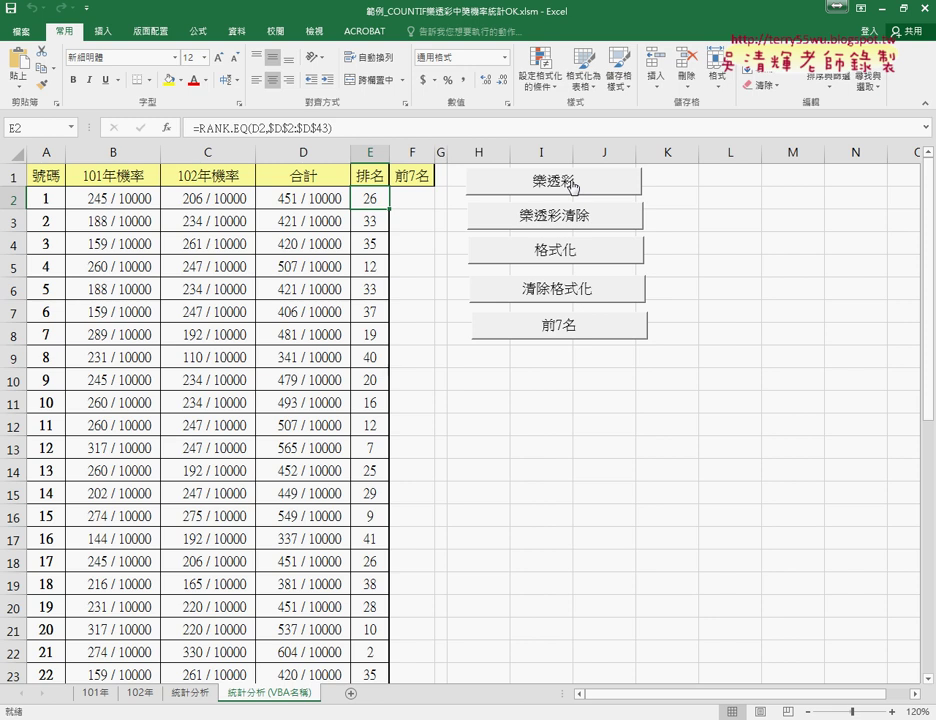
click(589, 217)
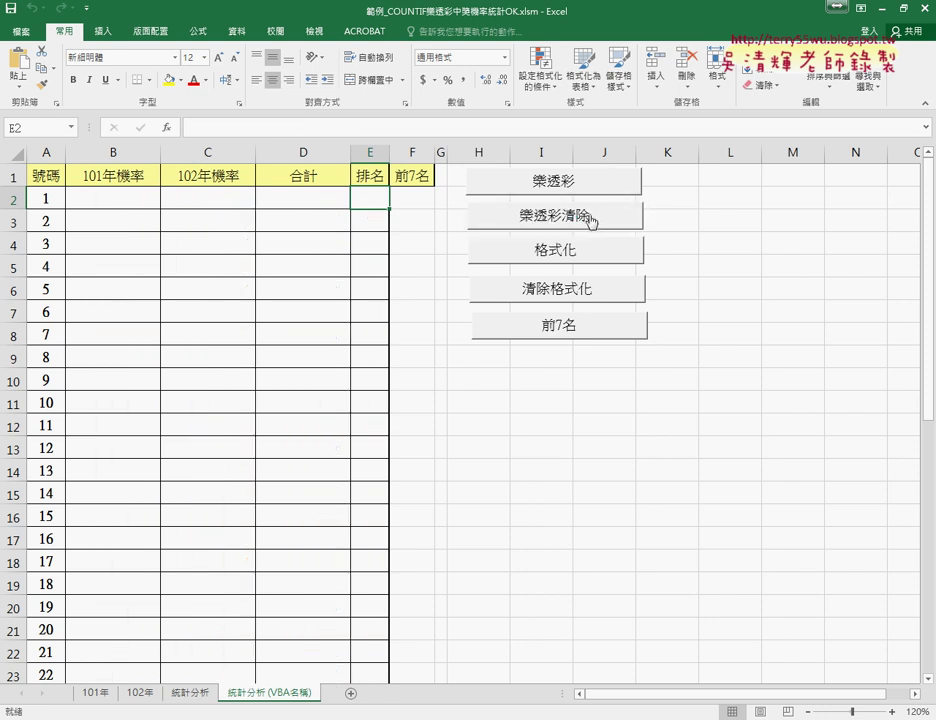
click(566, 188)
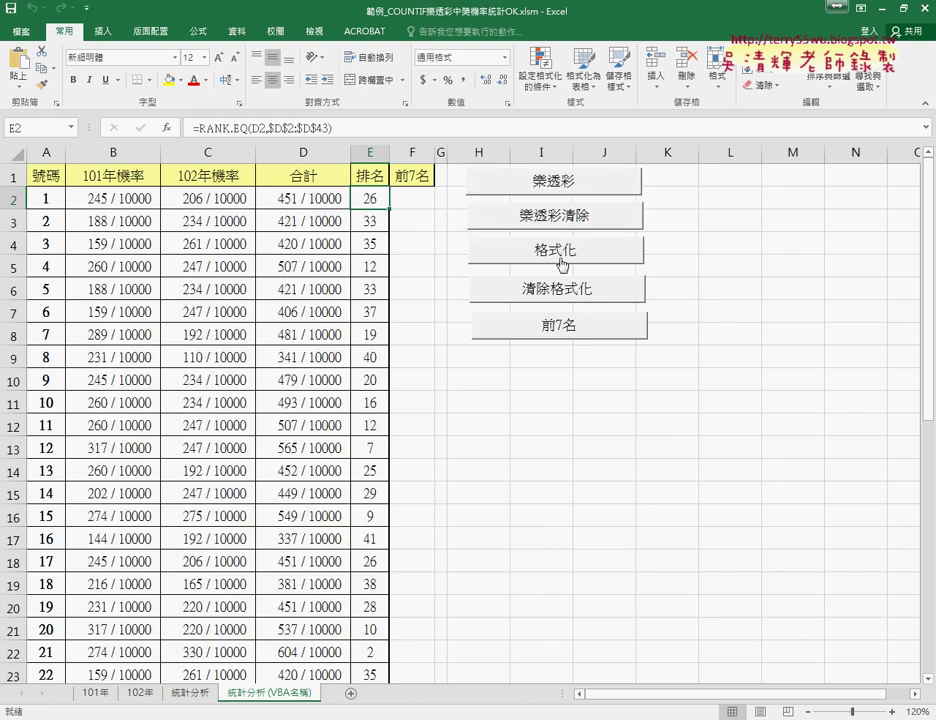
scroll(450, 344, down, 2)
scroll(450, 344, down, 1)
scroll(451, 342, up, 1)
scroll(451, 340, up, 2)
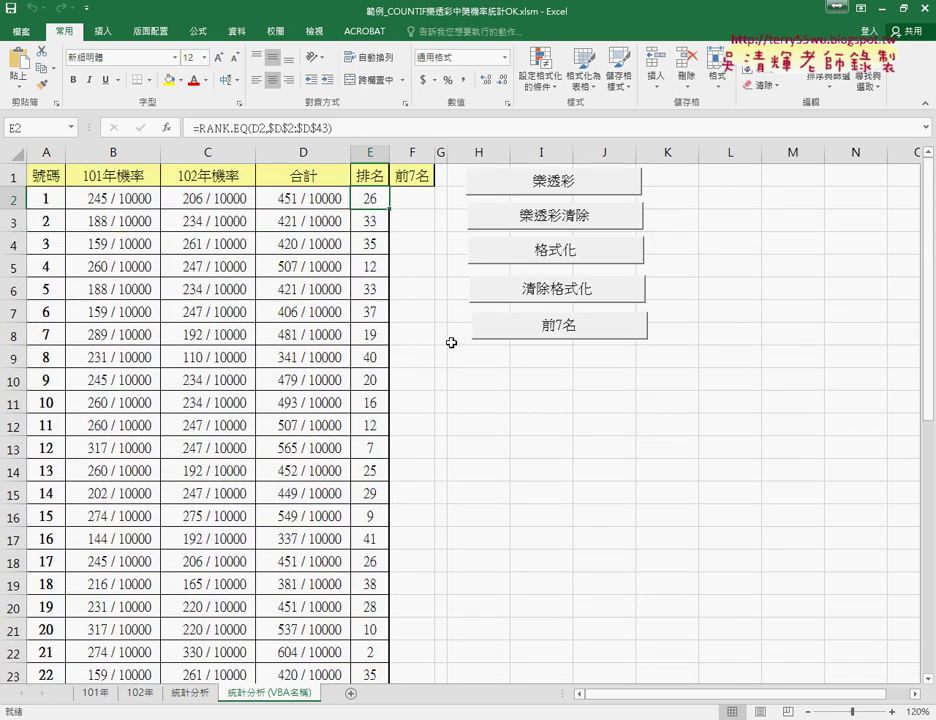
click(372, 151)
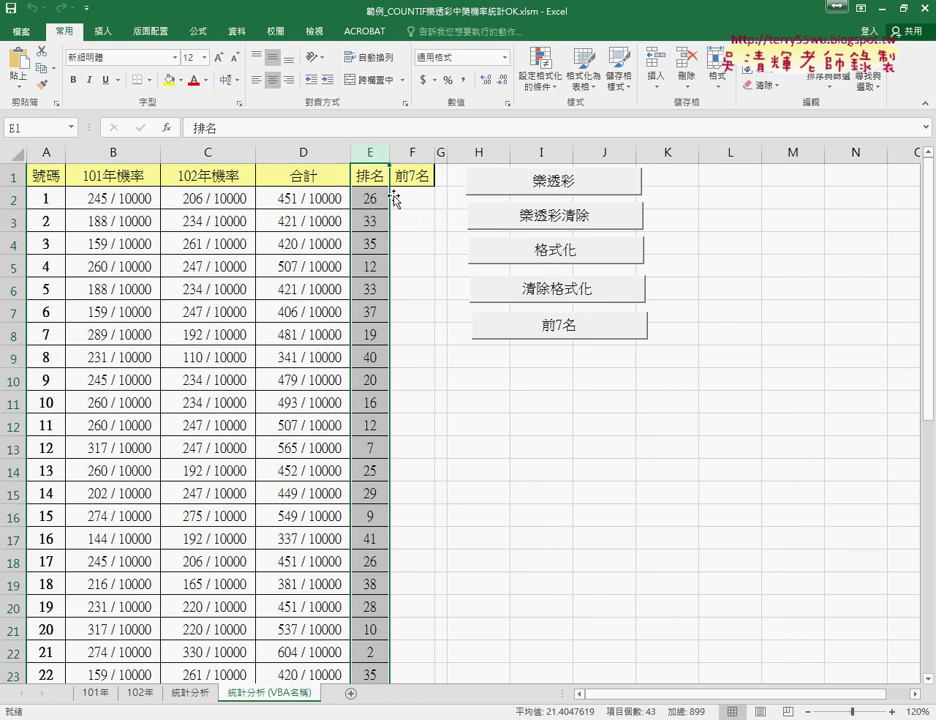
click(374, 452)
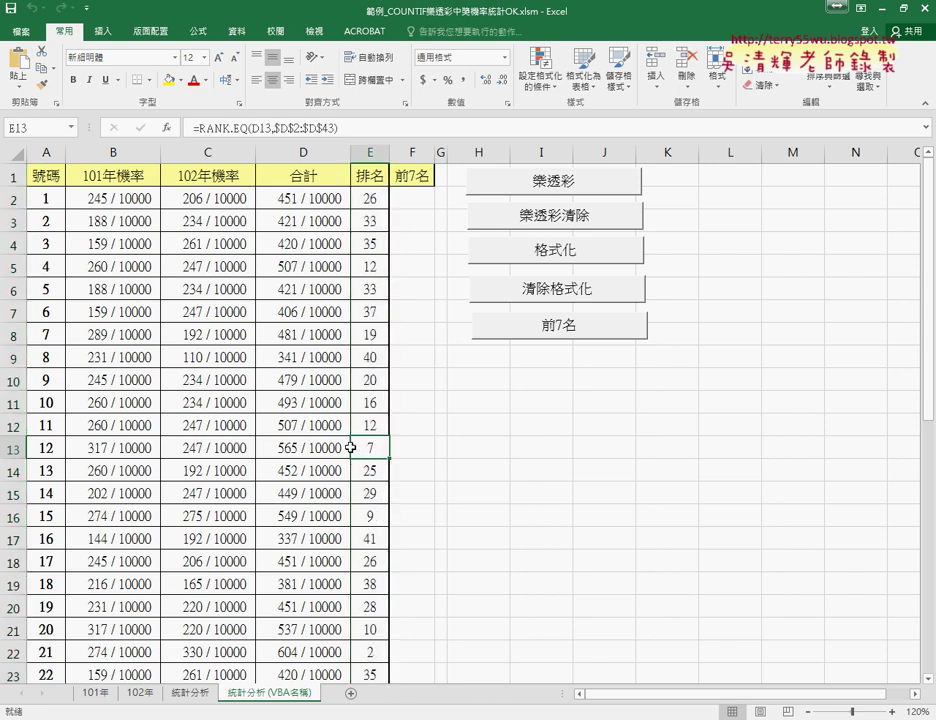
click(42, 448)
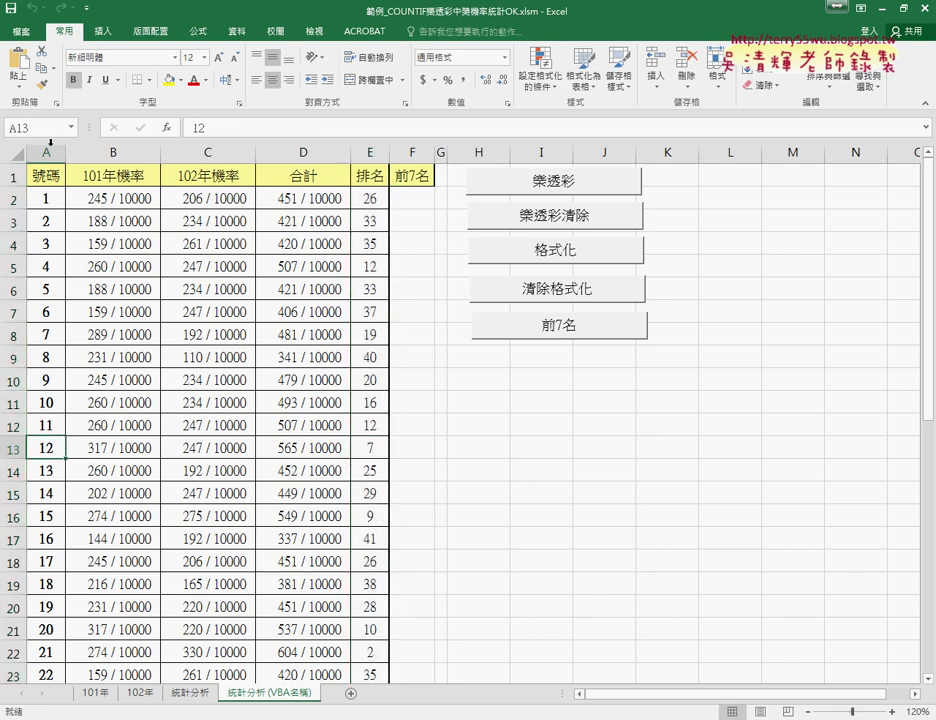
scroll(53, 472, down, 4)
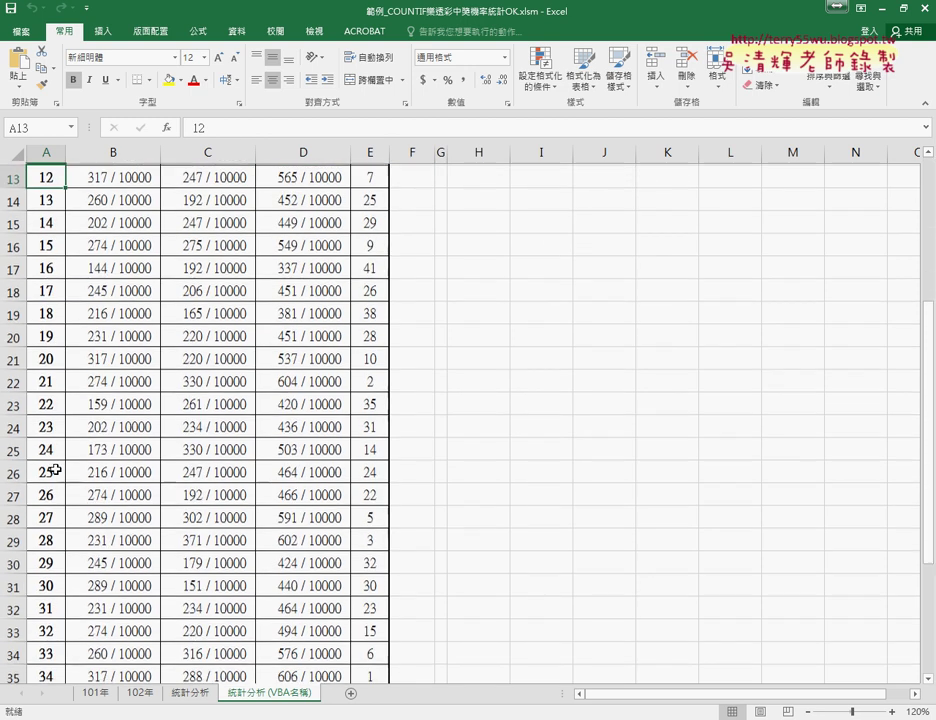
scroll(53, 472, down, 3)
scroll(53, 472, down, 2)
scroll(51, 465, up, 5)
scroll(50, 462, up, 4)
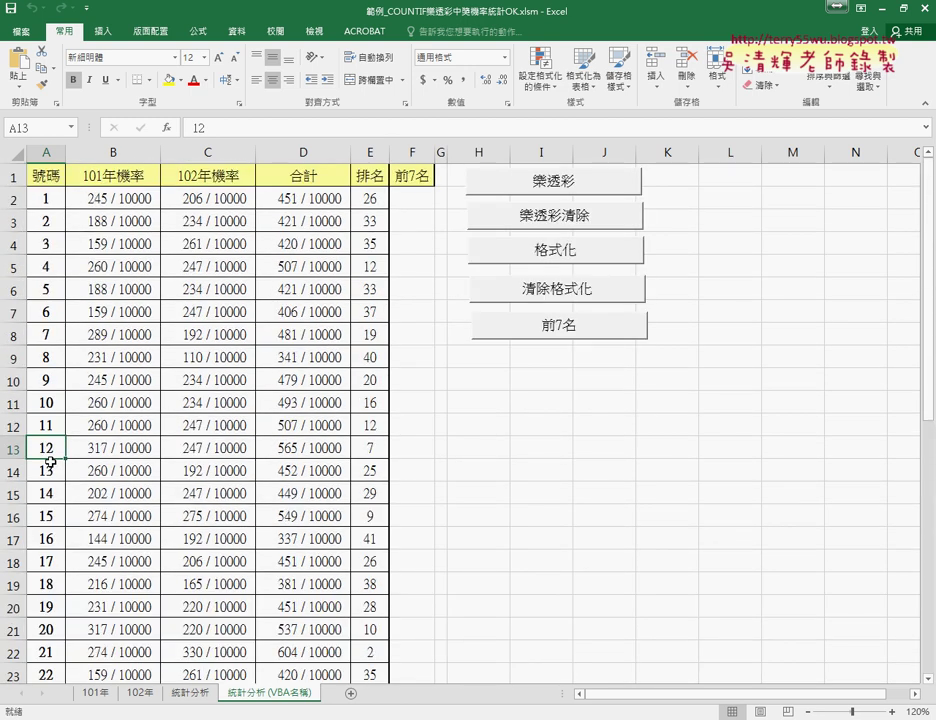
click(547, 255)
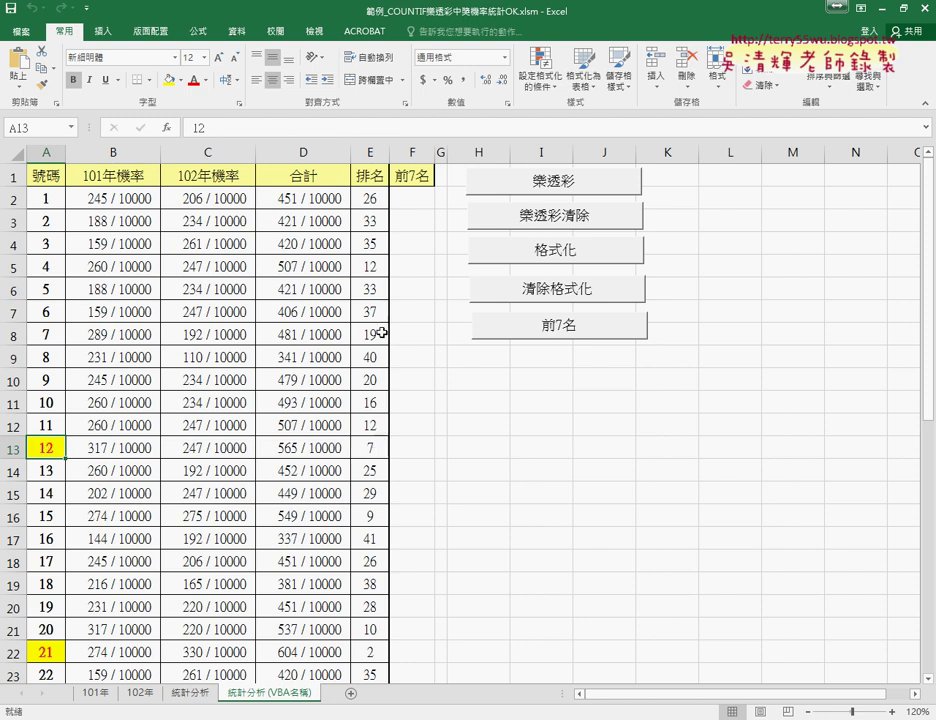
click(382, 451)
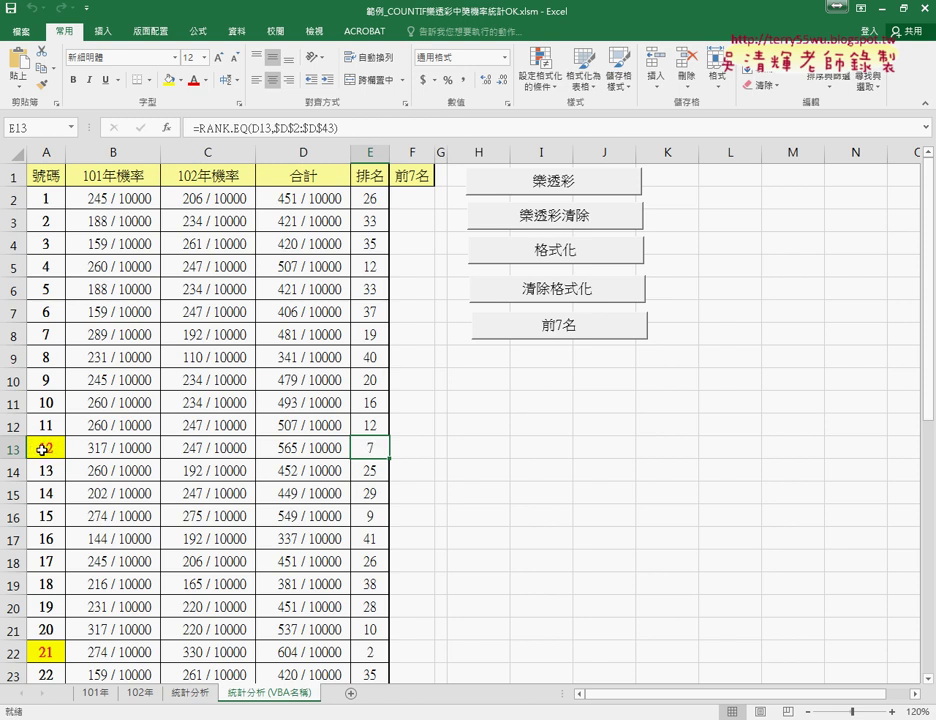
click(42, 449)
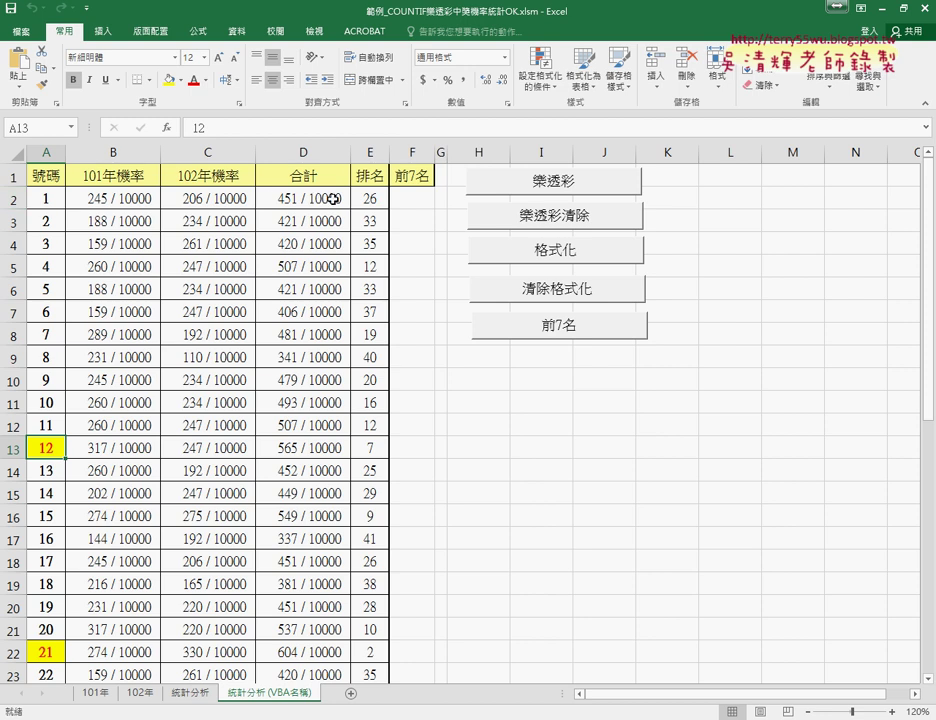
click(375, 449)
scroll(379, 453, down, 1)
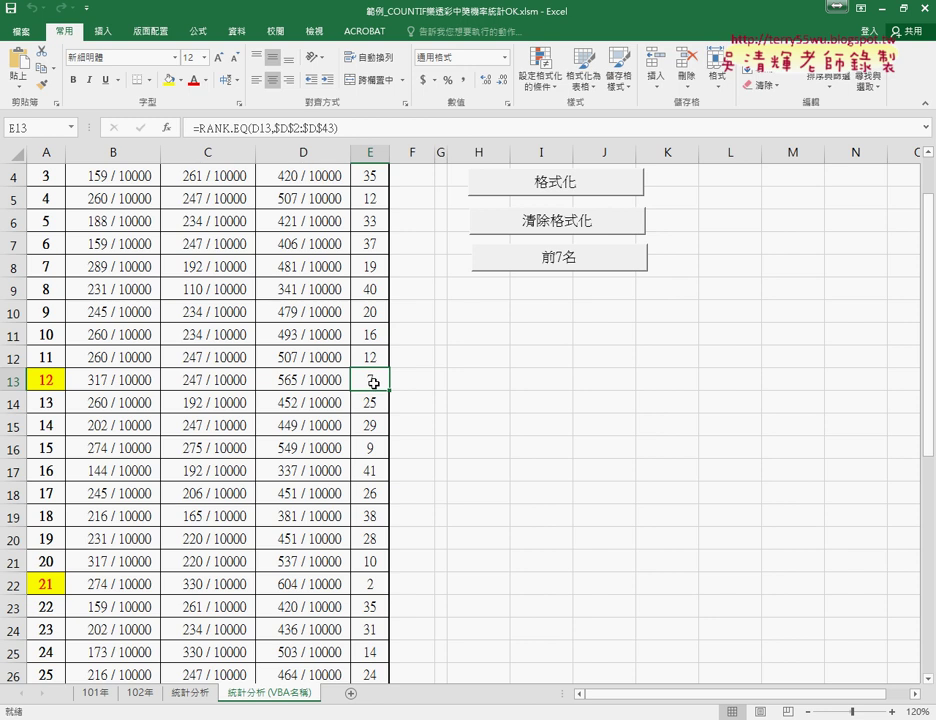
click(52, 381)
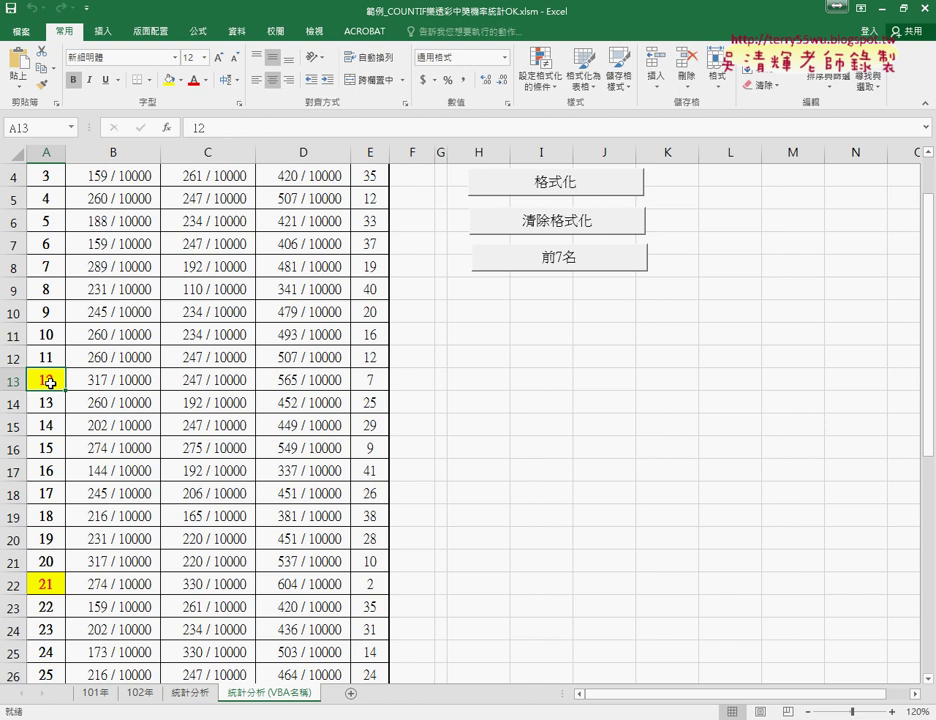
scroll(310, 448, down, 2)
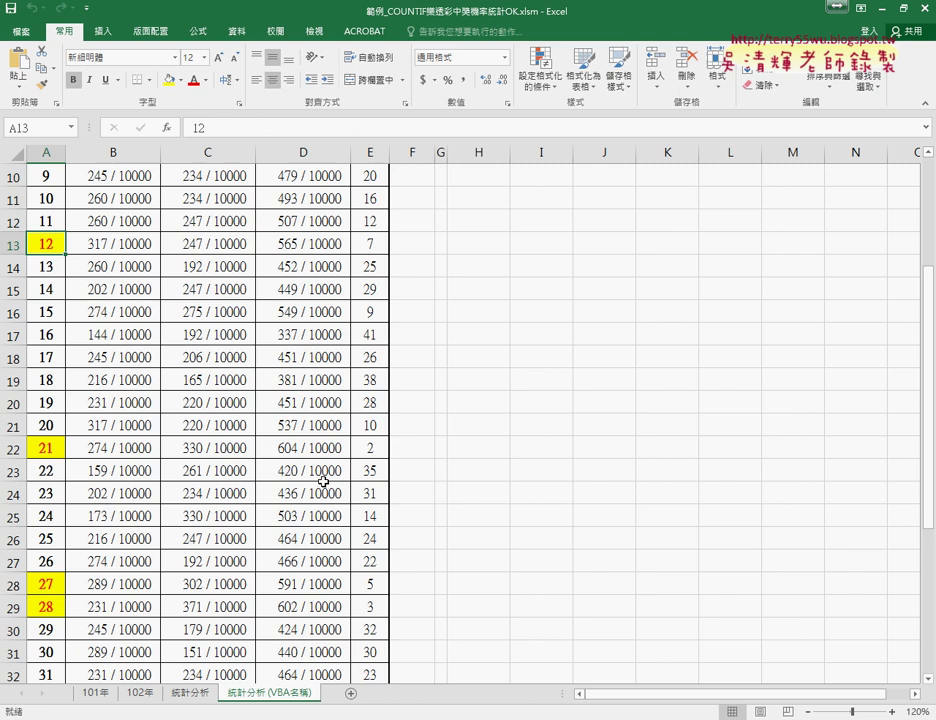
click(369, 446)
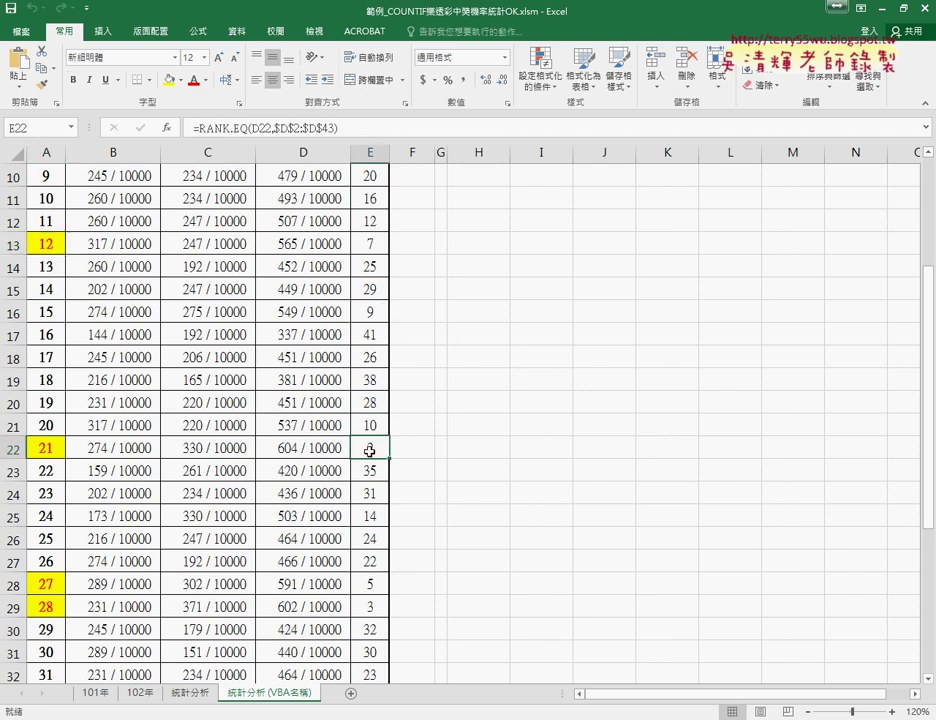
click(45, 449)
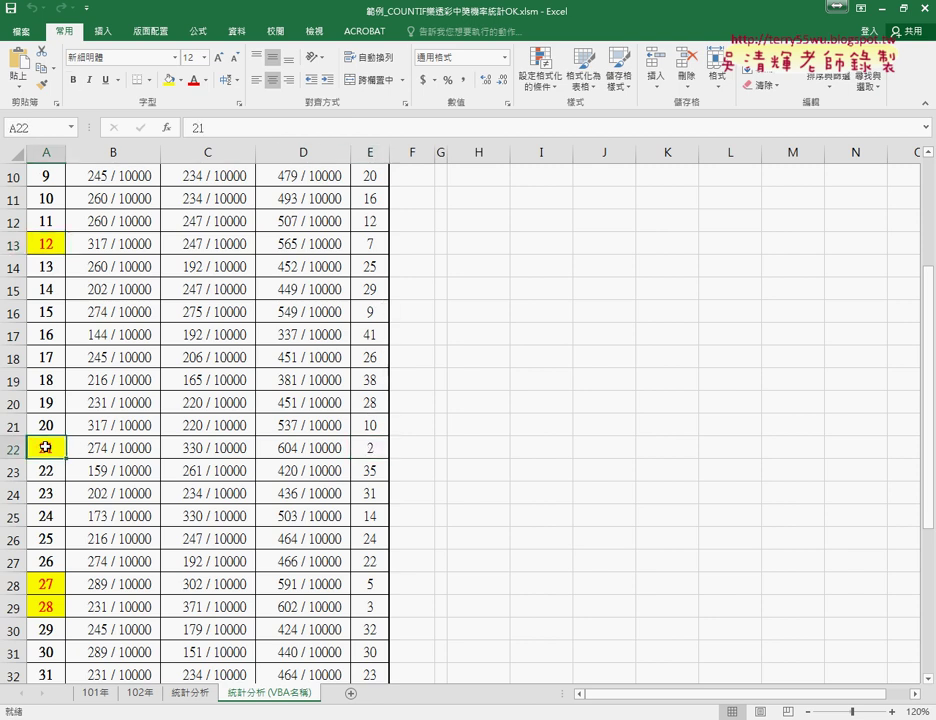
scroll(124, 455, down, 1)
click(382, 513)
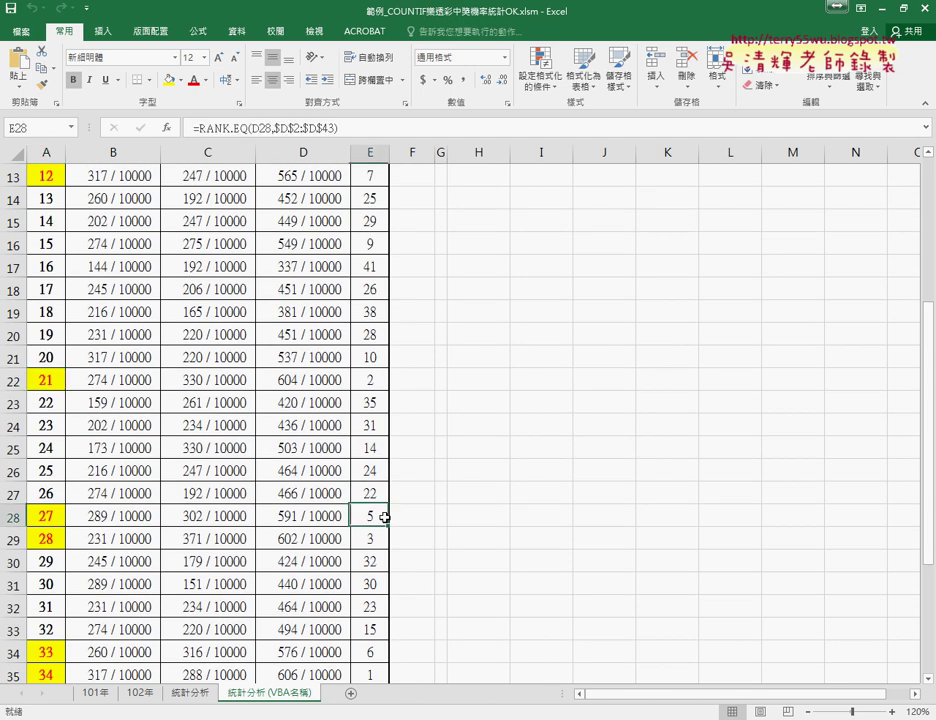
click(48, 515)
click(372, 515)
click(43, 517)
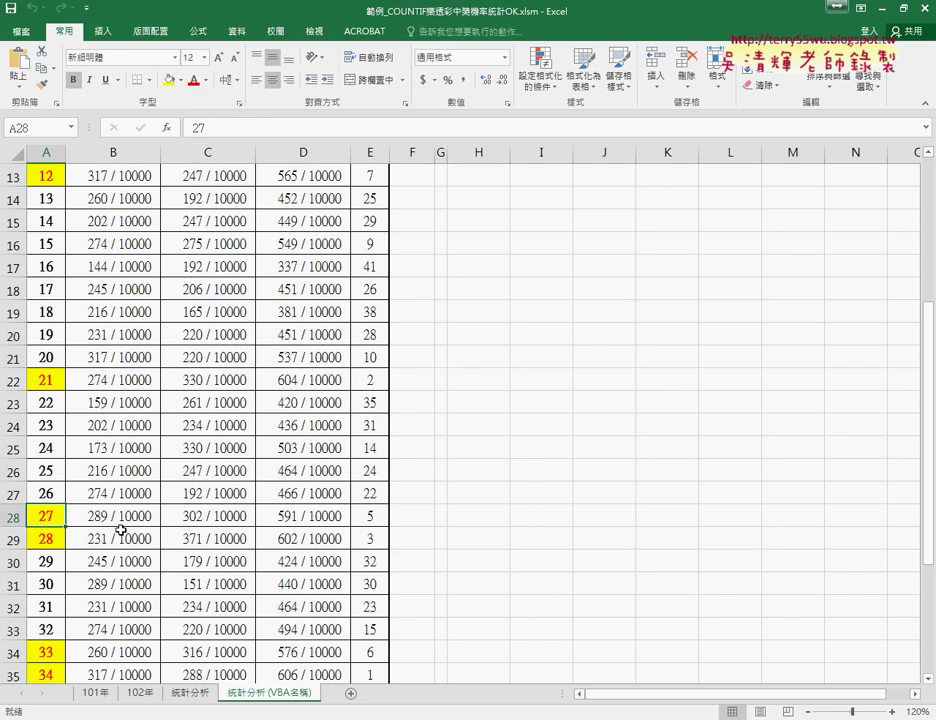
click(371, 153)
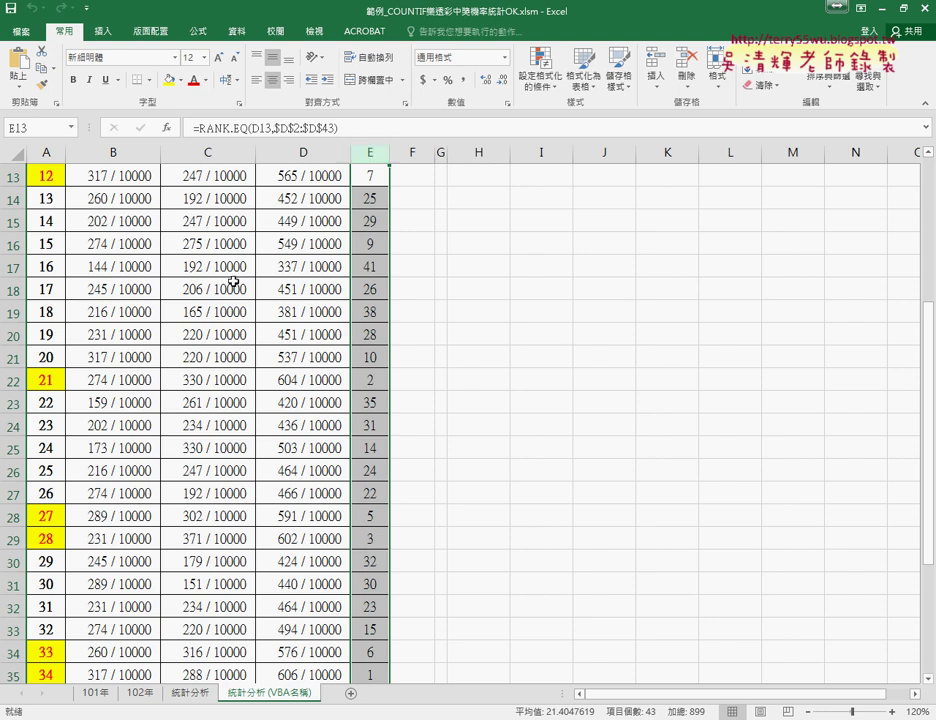
click(51, 383)
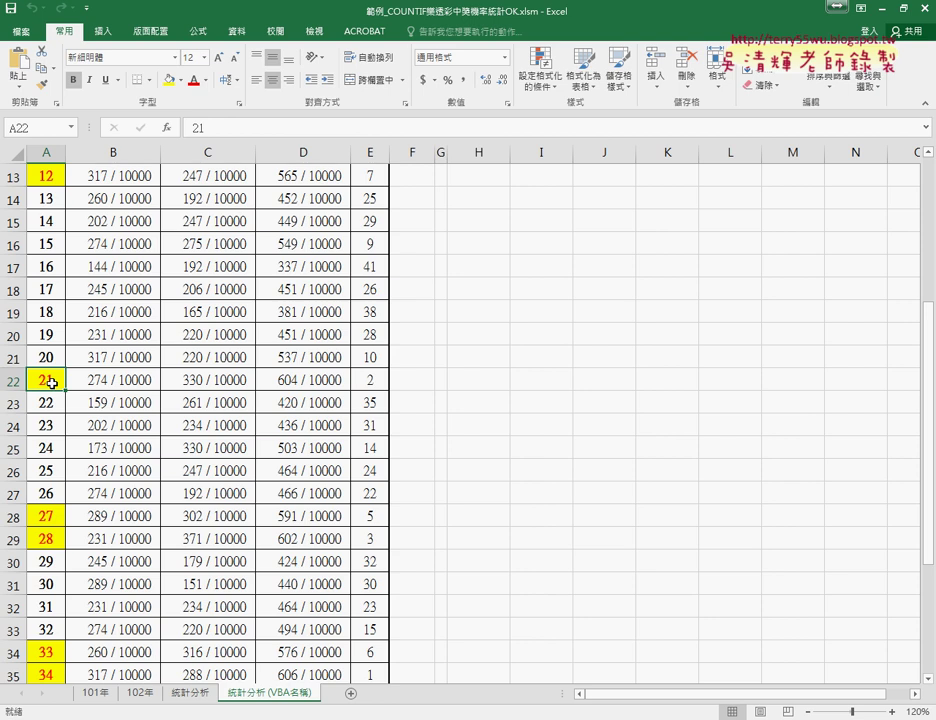
scroll(290, 375, up, 4)
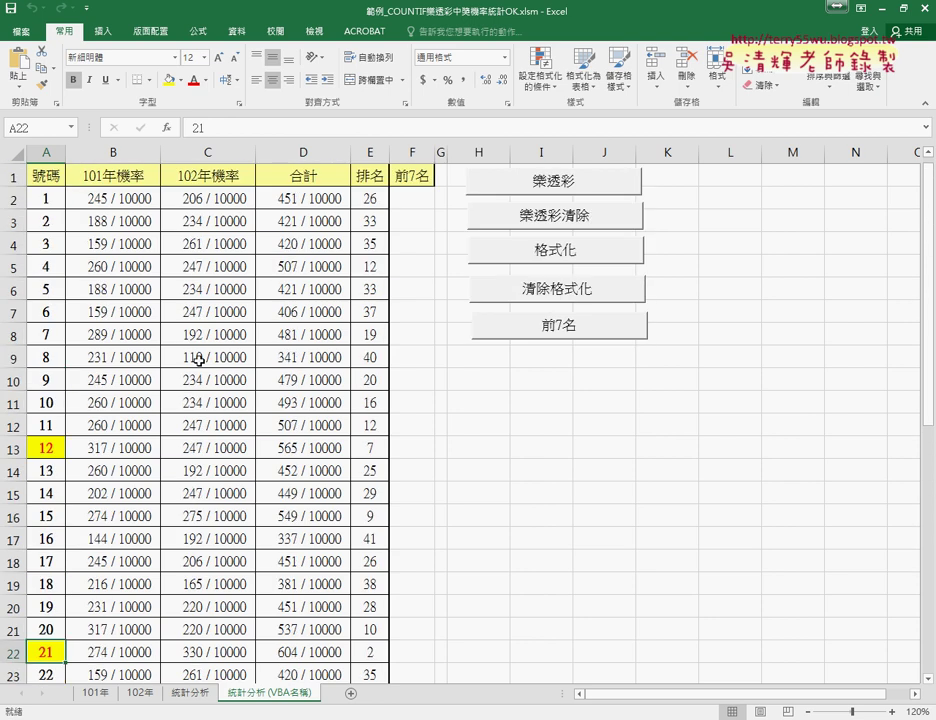
Step: Toggle the top-7 highlight off and on twice with 清除格式化 and 格式化, ending highlighted
click(574, 291)
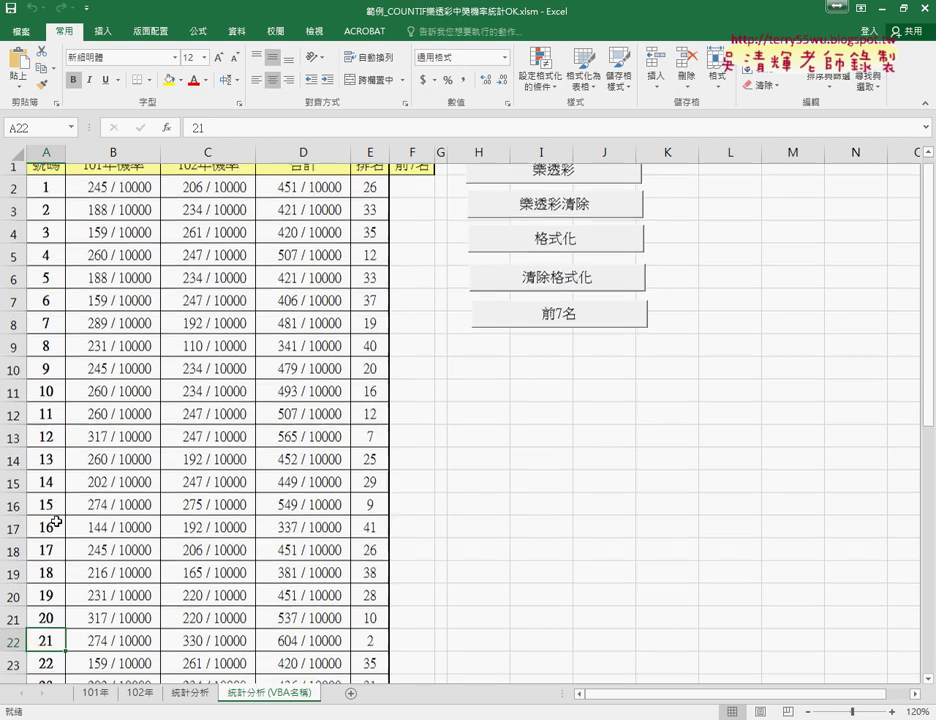
scroll(60, 520, down, 5)
scroll(62, 519, up, 5)
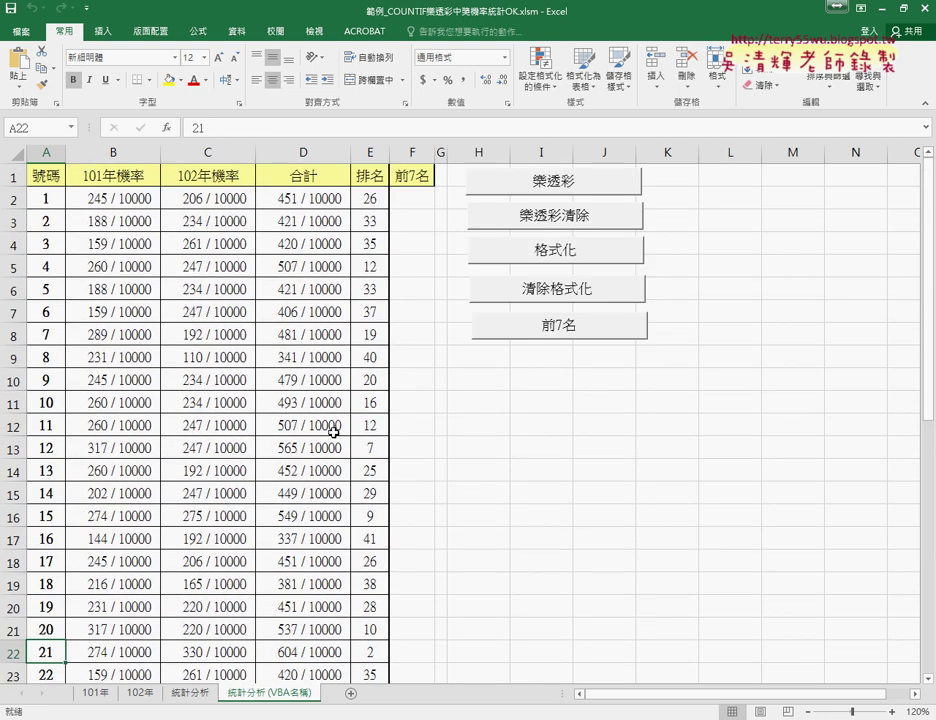
click(593, 247)
click(594, 290)
click(593, 250)
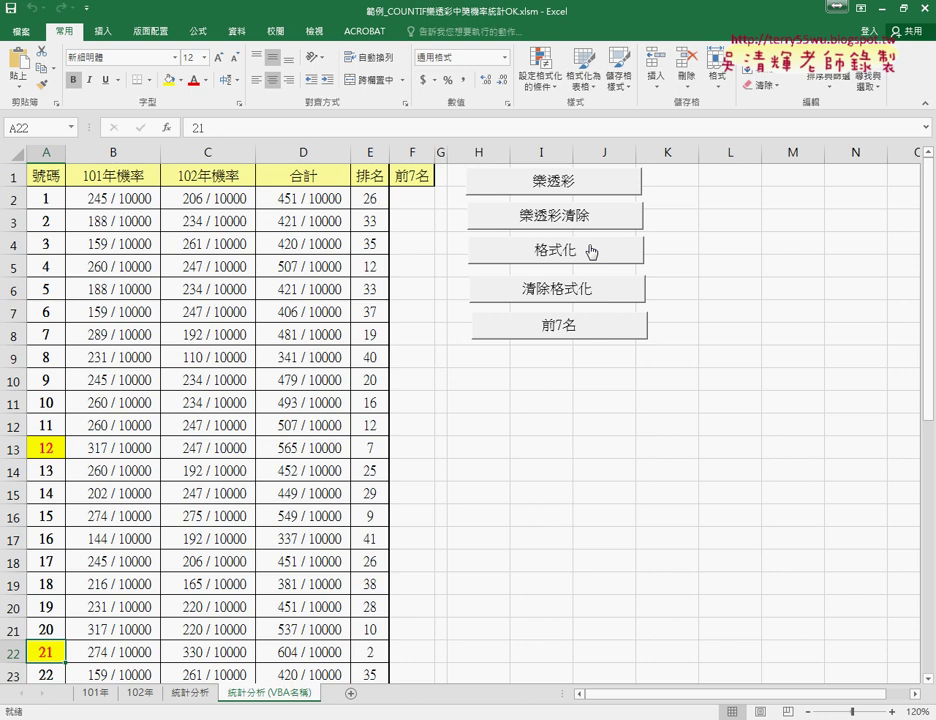
Step: Inspect the highlighted numbers 12, 27, 28, 33 and 34 and the frequency formula for 12
click(110, 448)
scroll(120, 440, down, 3)
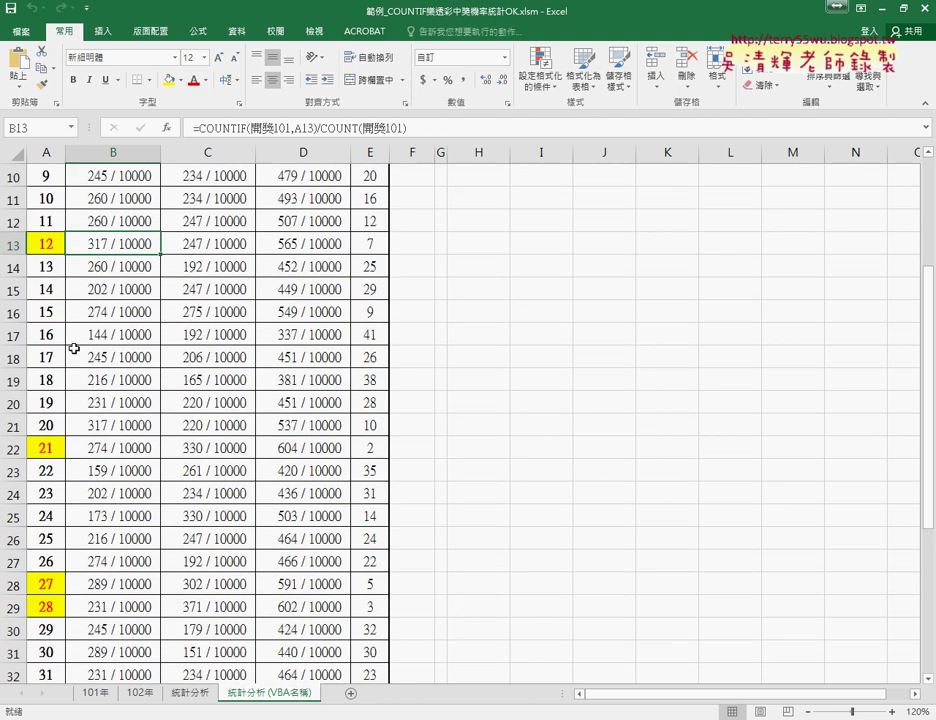
click(40, 246)
scroll(76, 400, down, 2)
click(50, 448)
click(50, 470)
click(42, 584)
click(42, 606)
scroll(172, 565, down, 3)
scroll(172, 565, up, 5)
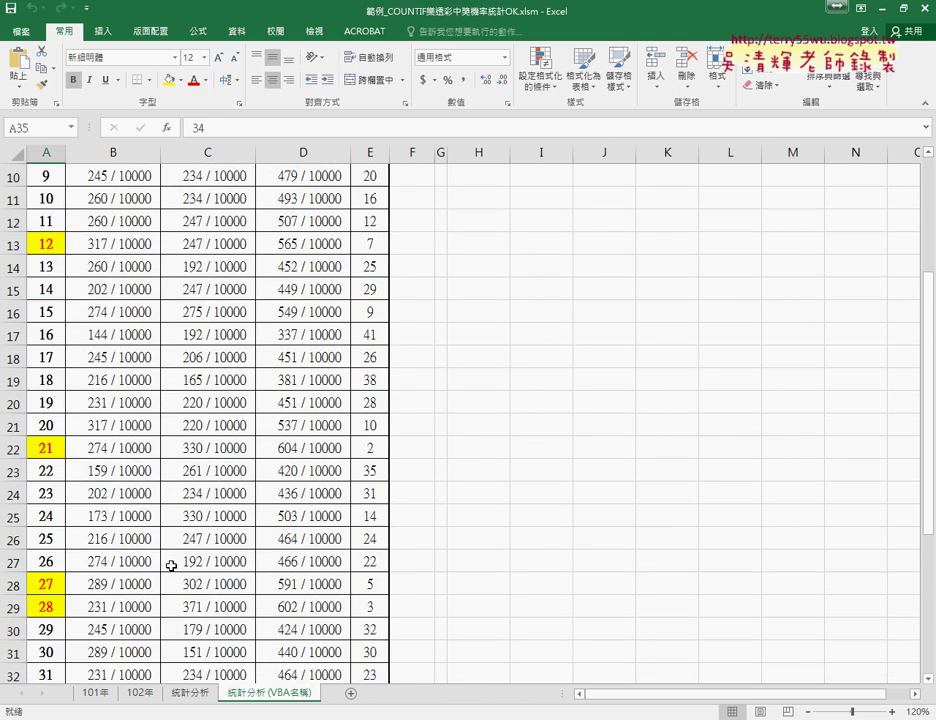
scroll(171, 565, up, 3)
click(42, 448)
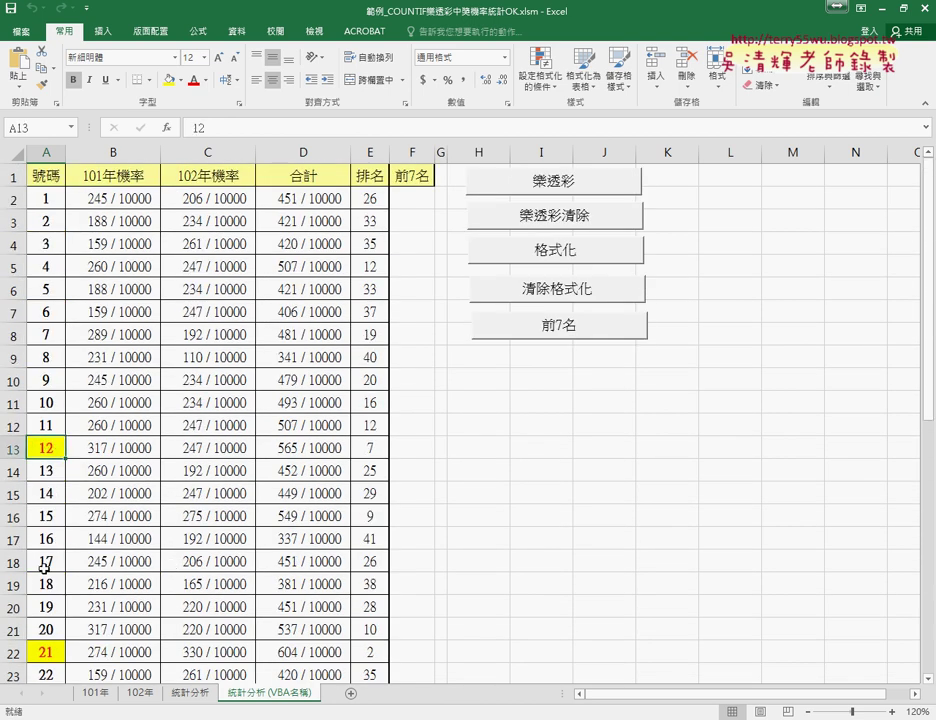
drag(414, 203, 425, 322)
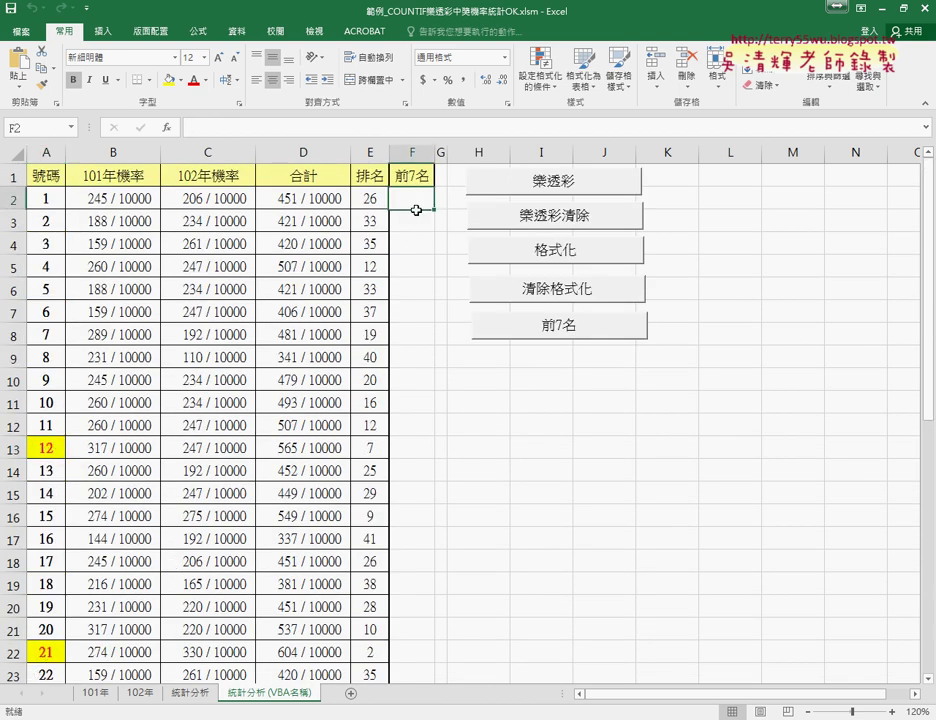
click(412, 152)
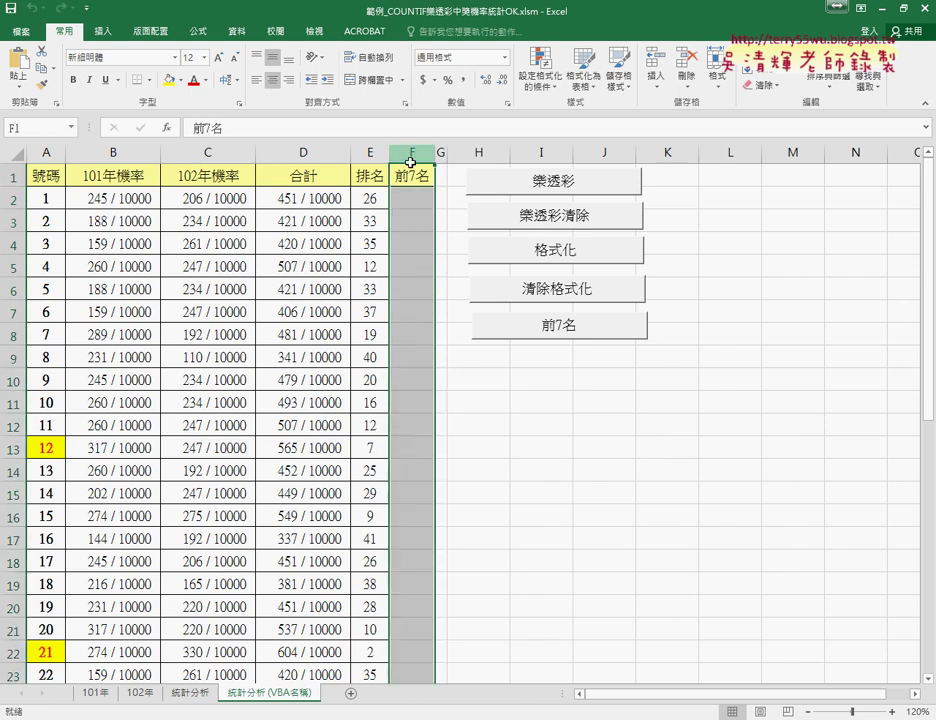
click(422, 177)
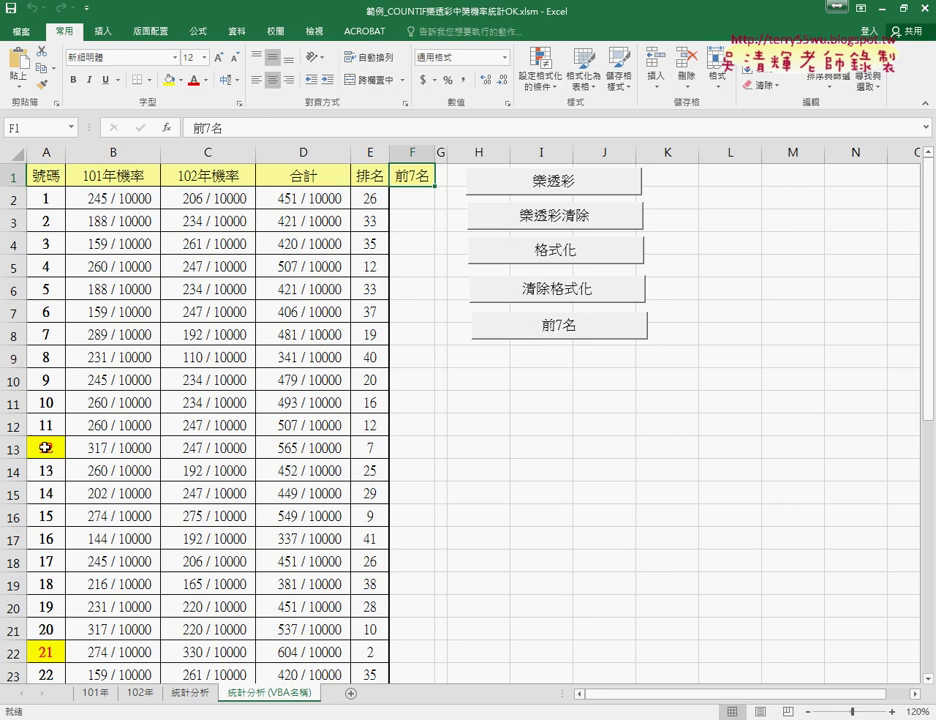
click(42, 447)
click(47, 656)
click(414, 200)
click(418, 247)
click(42, 447)
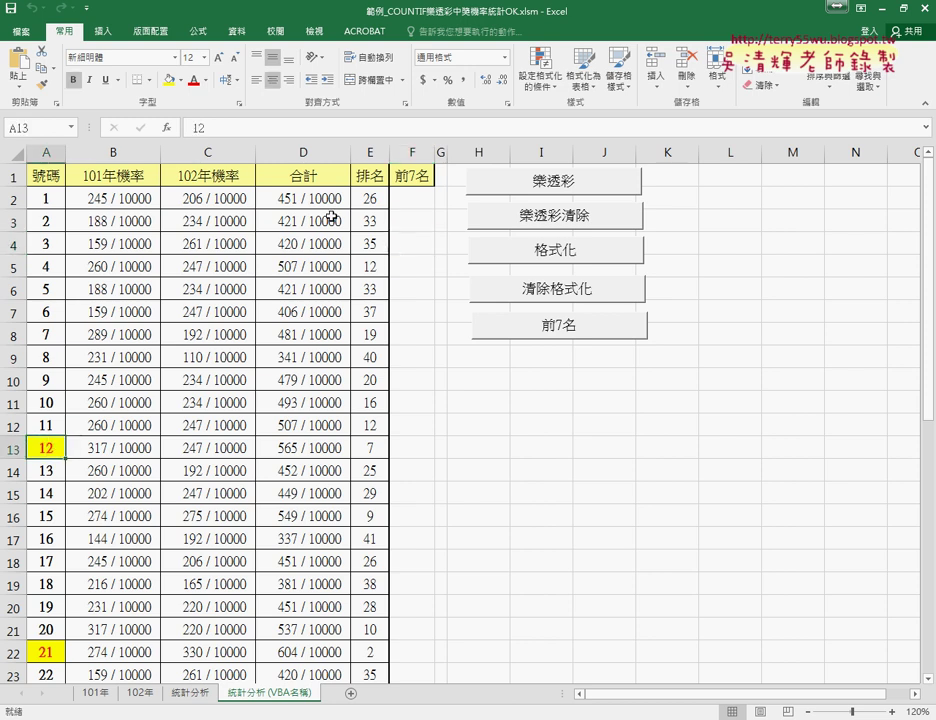
click(414, 199)
click(47, 654)
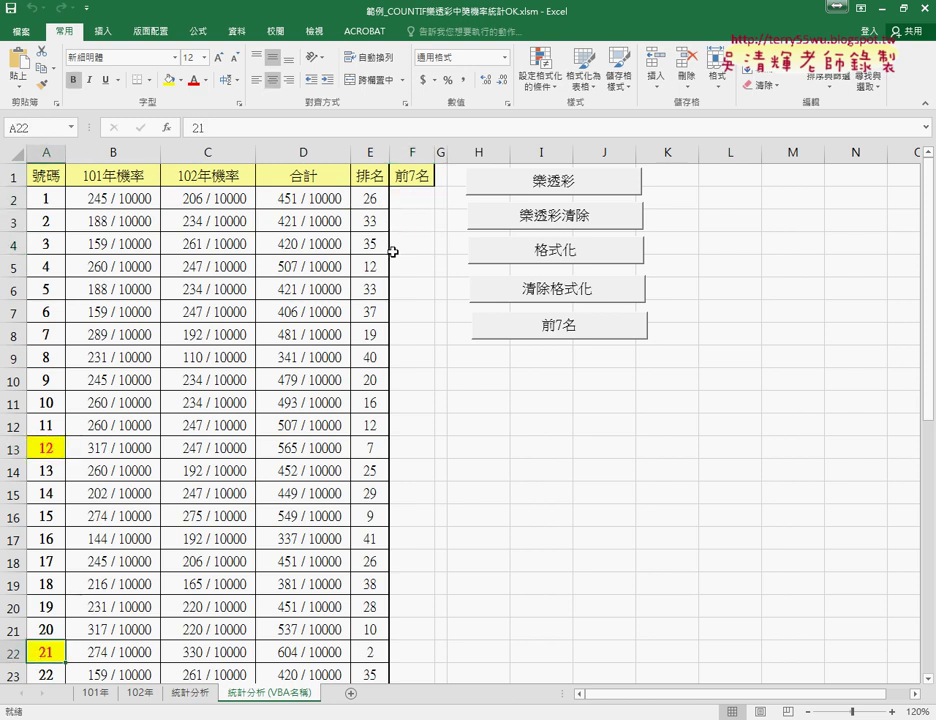
click(412, 220)
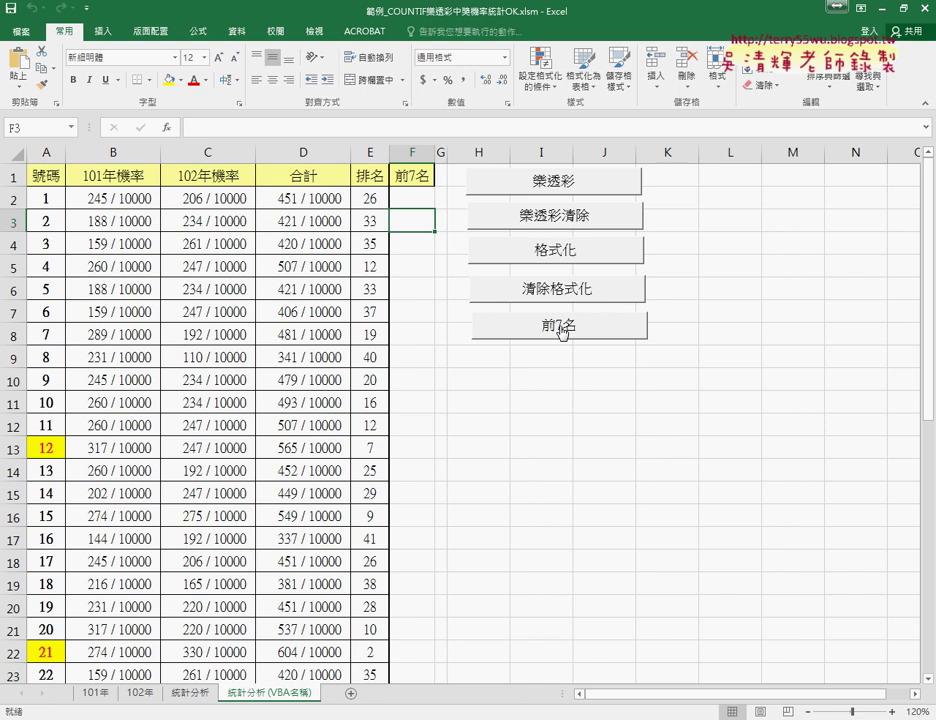
Step: Run the 前7名 macro to list 12, 21, 27, 28, 33, 34, 39 in F2:F8, then select them
click(562, 424)
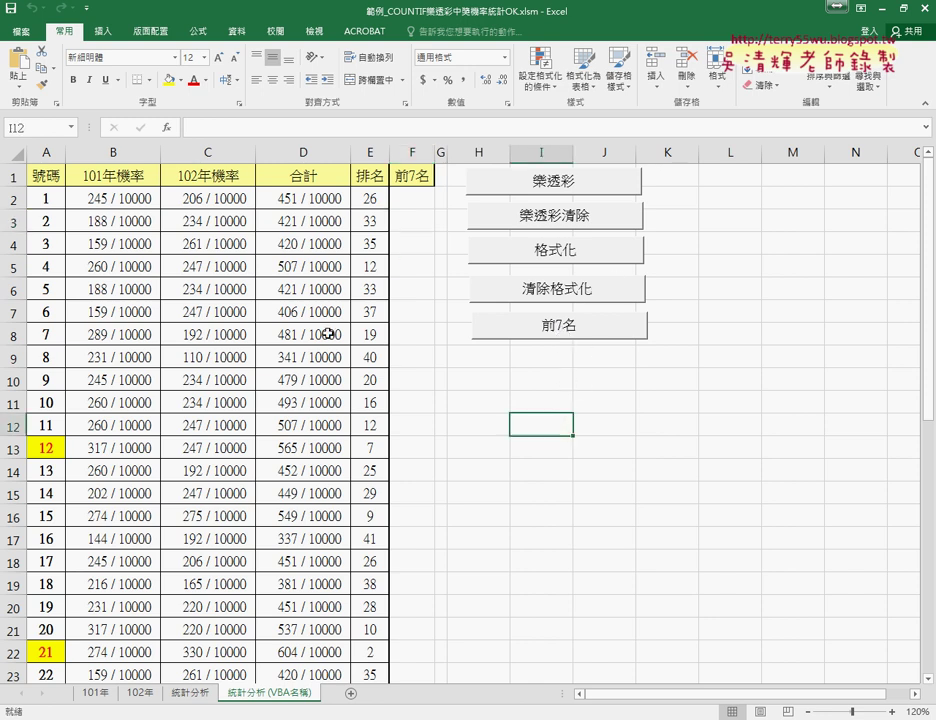
click(554, 338)
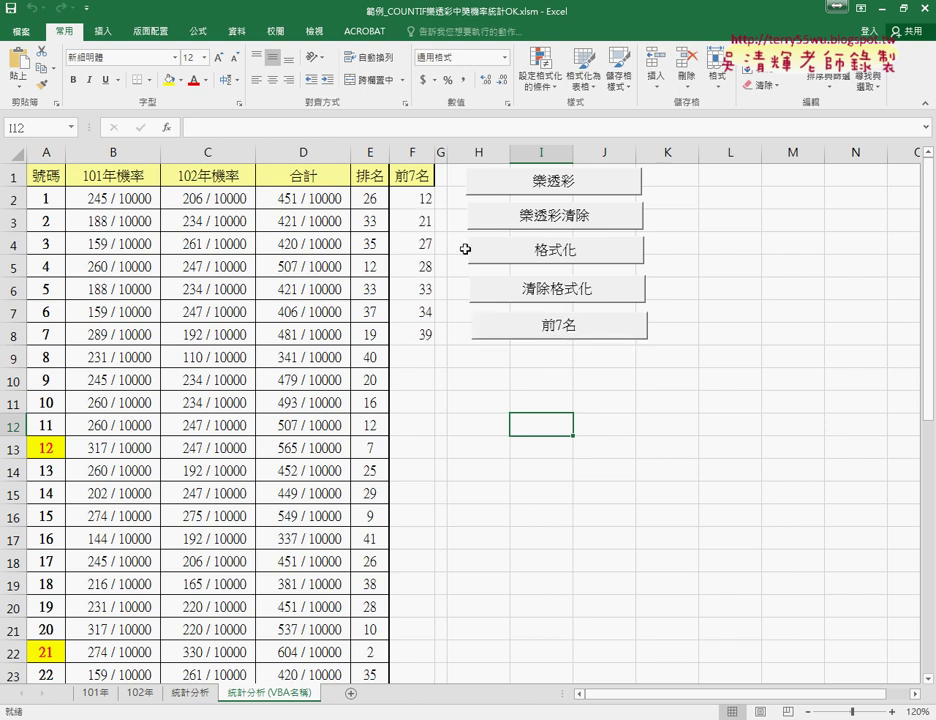
drag(423, 197, 428, 339)
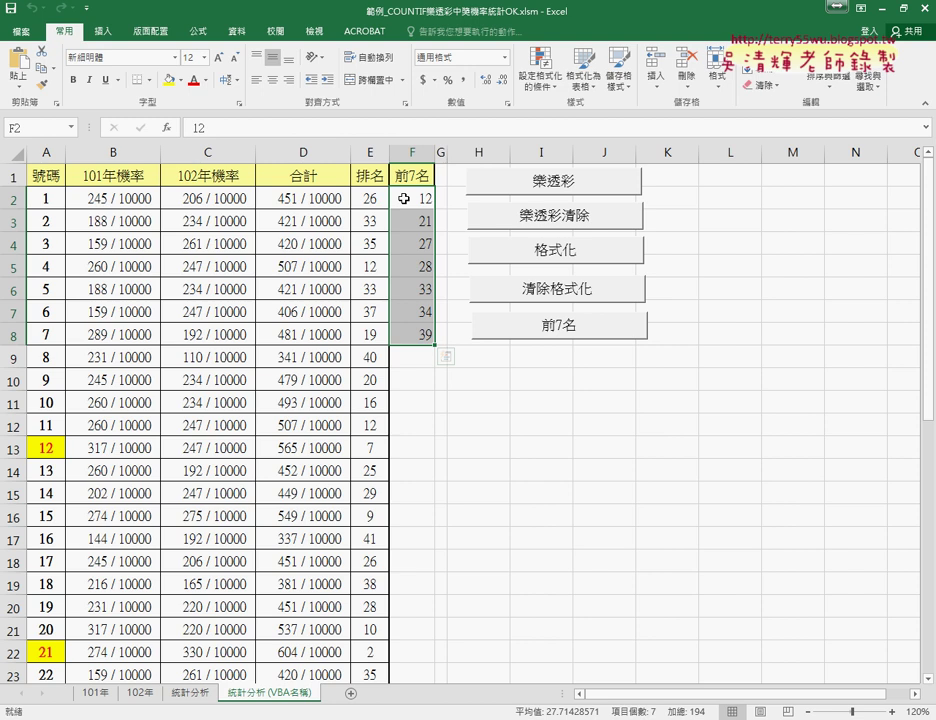
mouse_move(565, 357)
mouse_down()
mouse_move(476, 150)
mouse_move(562, 372)
mouse_up()
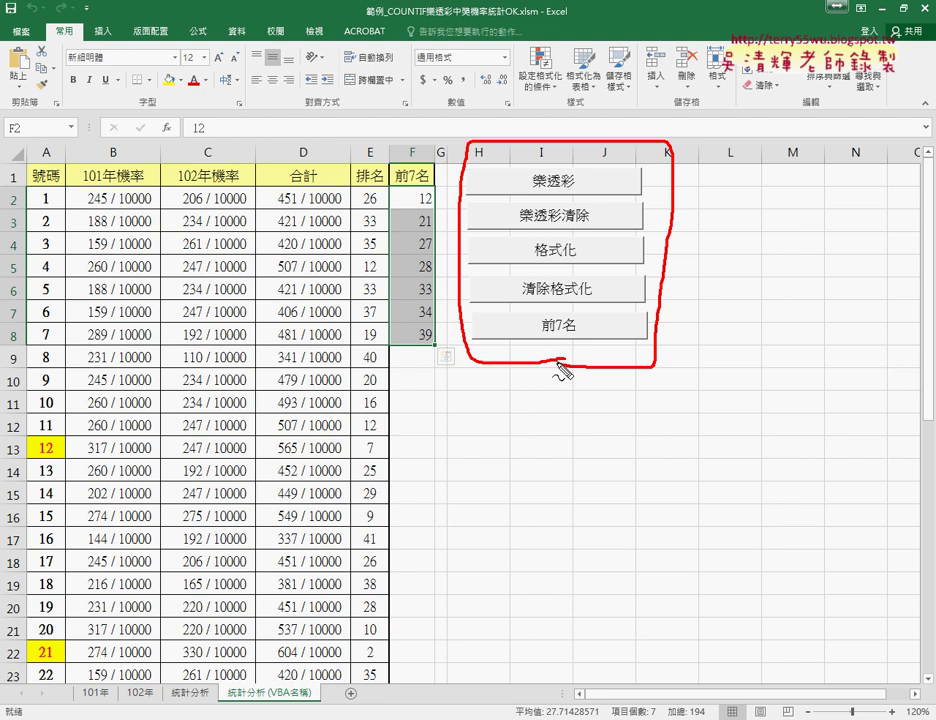
key(Escape)
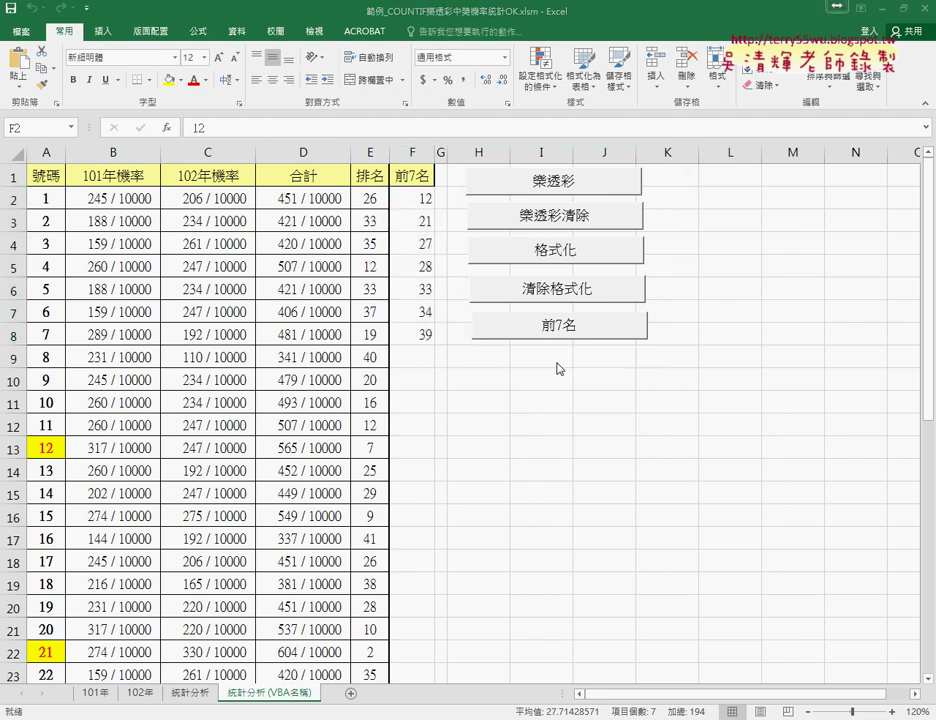